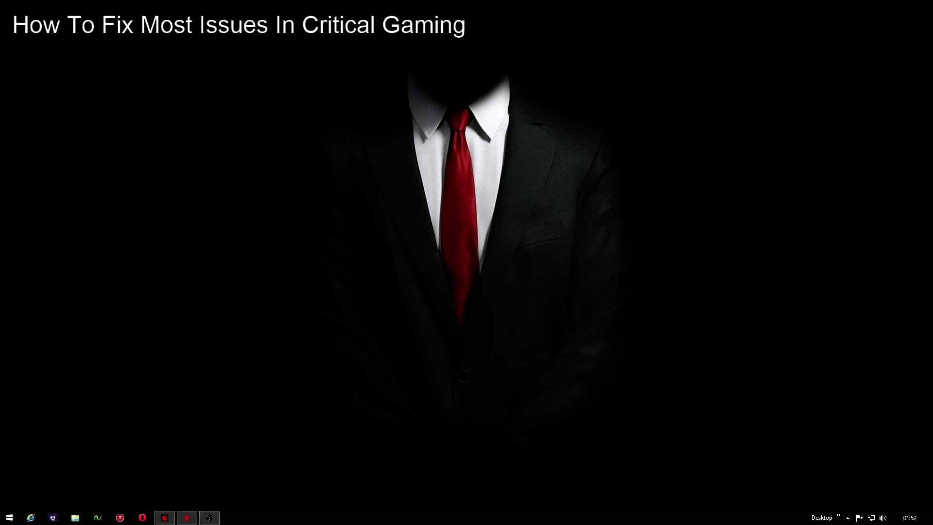
Search %AppData% from the Charms Search pane to open the AppData Roaming folder.
mouse_move(930, 523)
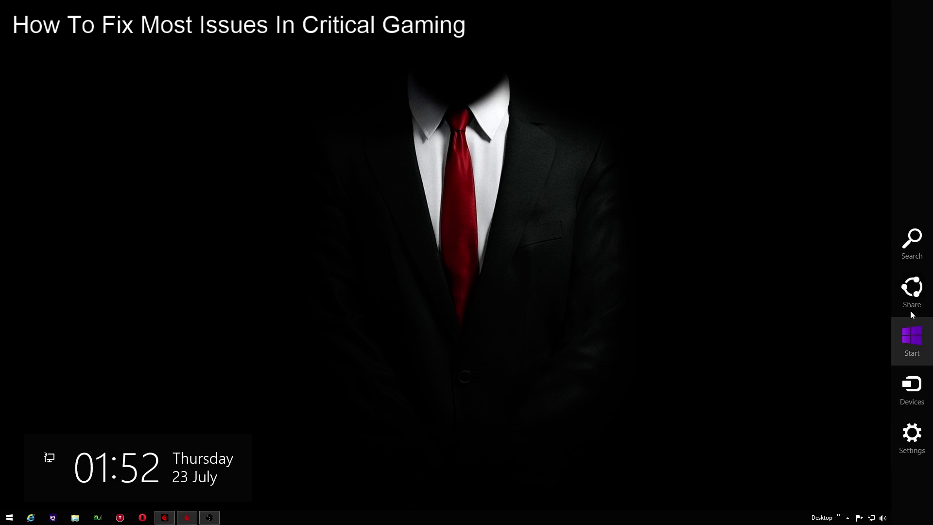
left_click(911, 251)
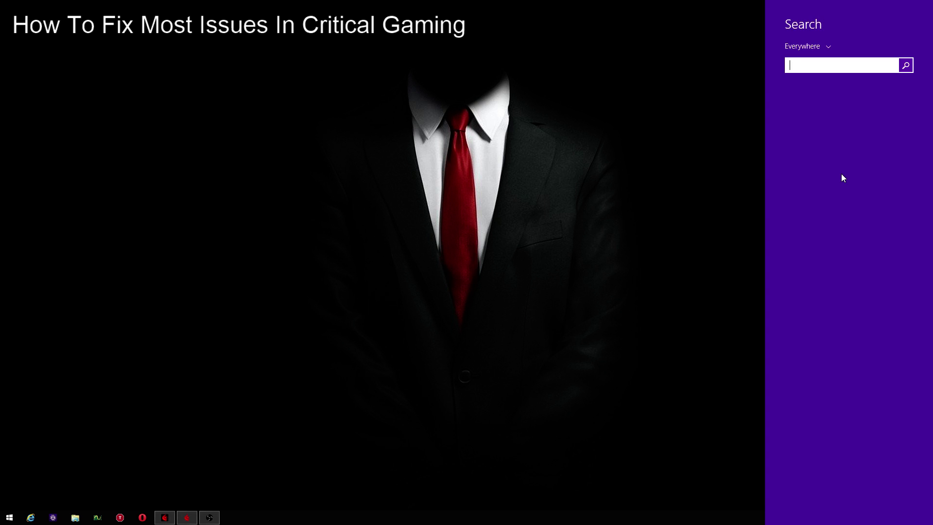
type("%")
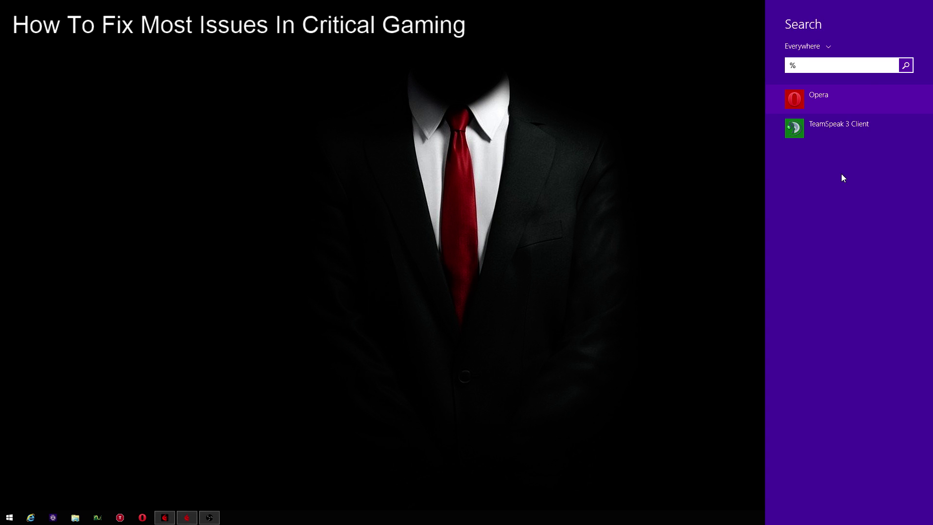
type("App")
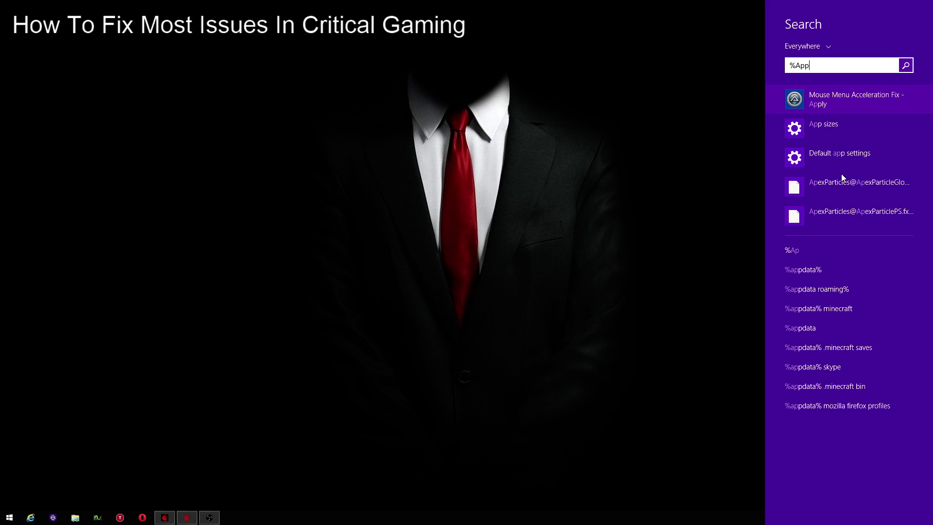
type("Data")
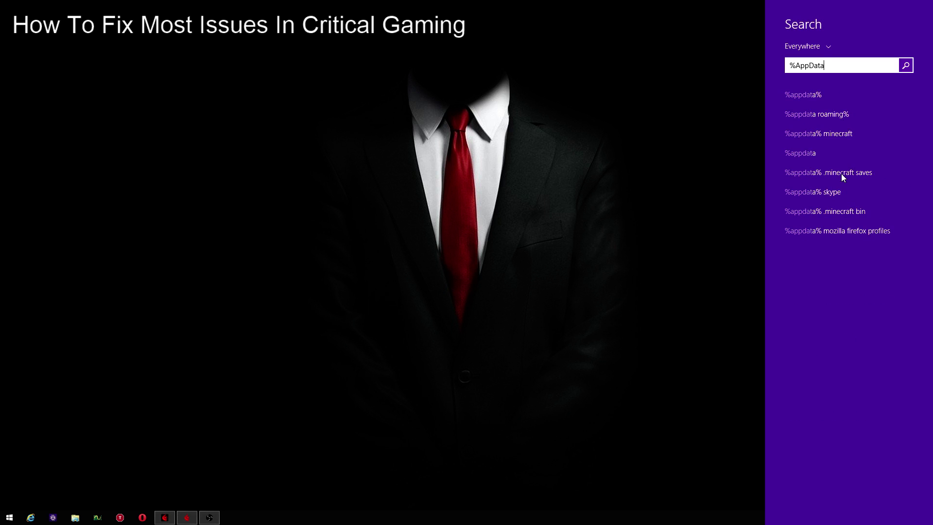
type("%")
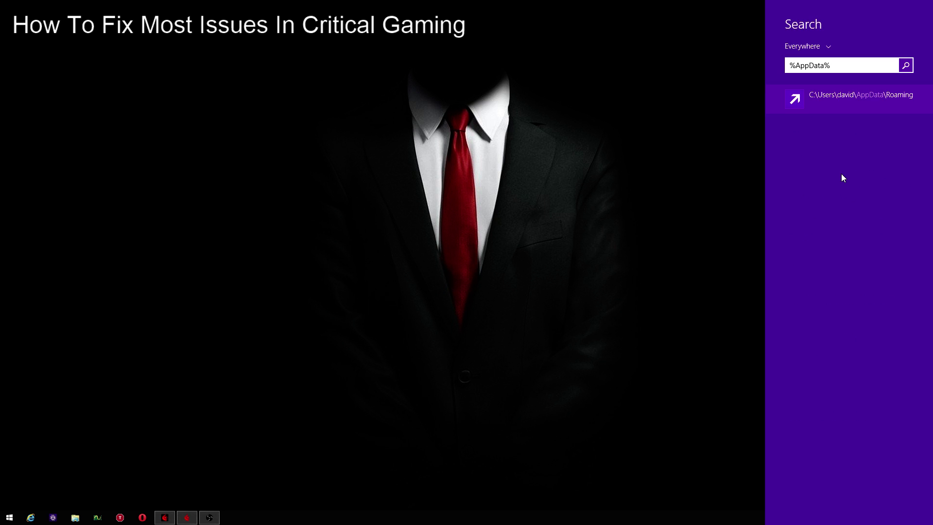
key("Return")
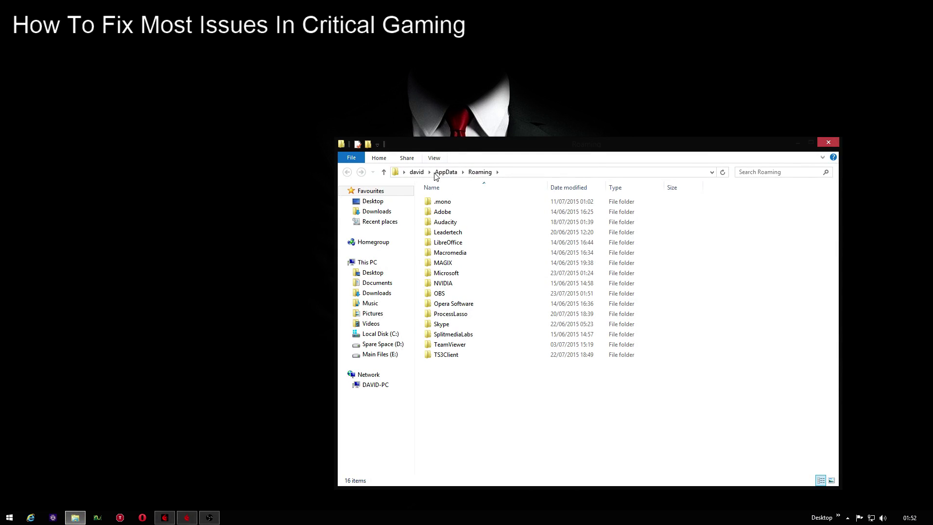
Centre the Explorer window and navigate from AppData into Local\Arma 3.
left_click_drag(466, 149, 369, 123)
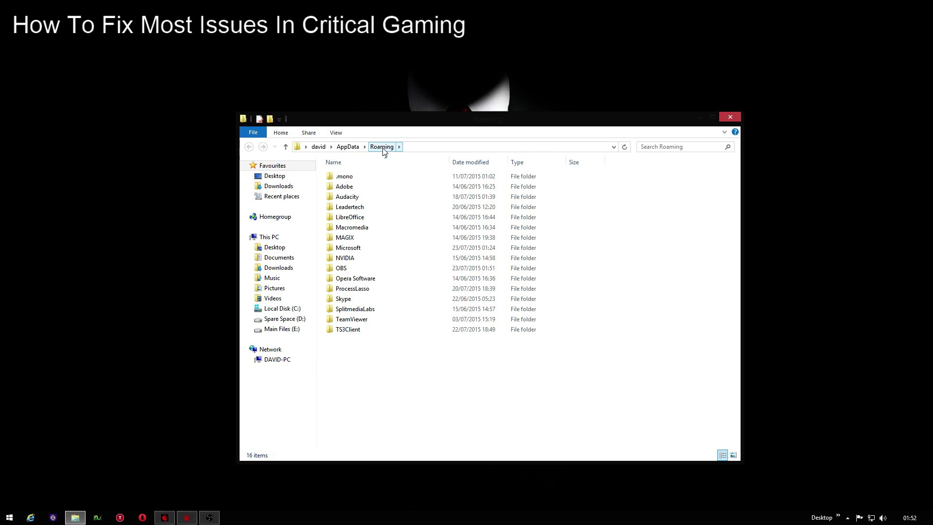
left_click(347, 148)
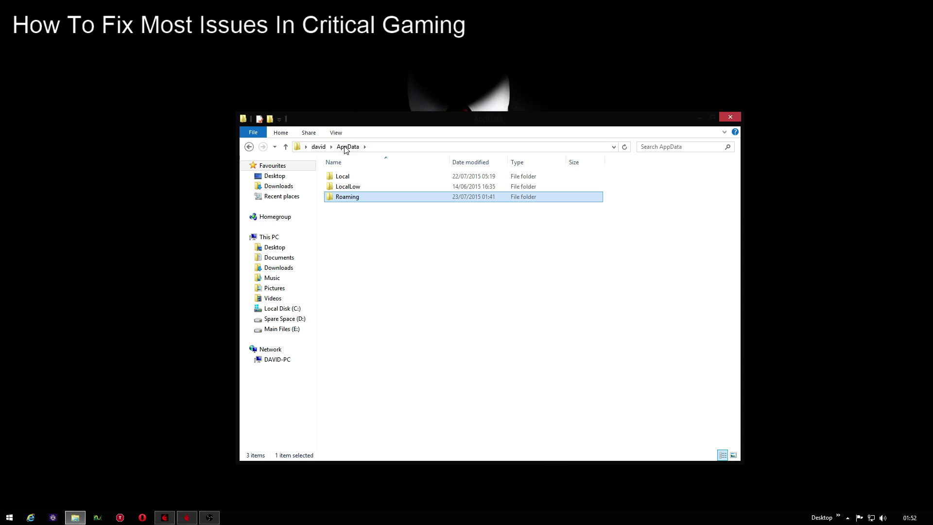
double_click(349, 179)
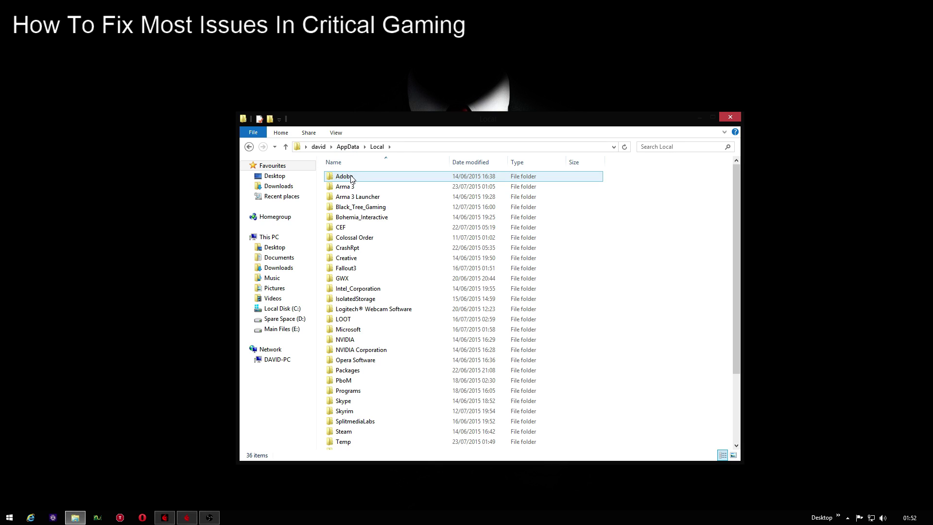
double_click(381, 189)
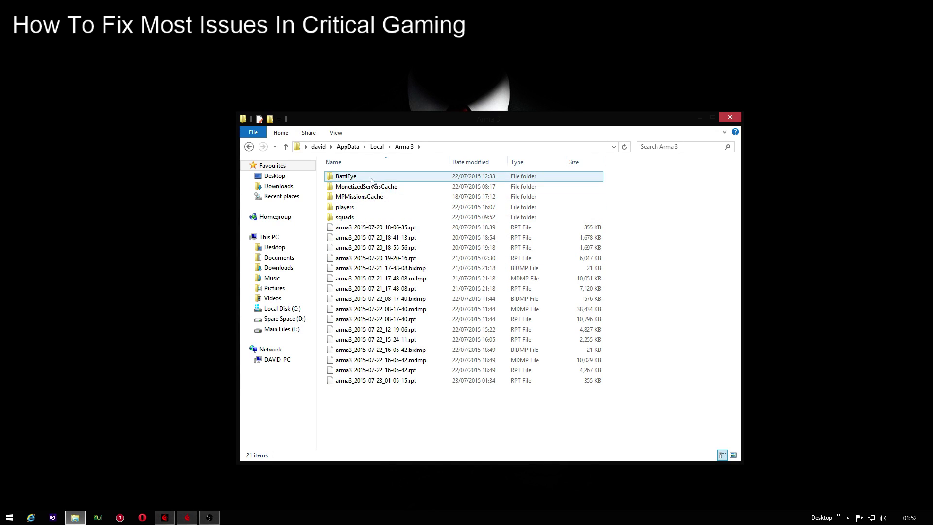
Delete every player subfolder inside the Arma 3 players folder.
double_click(360, 209)
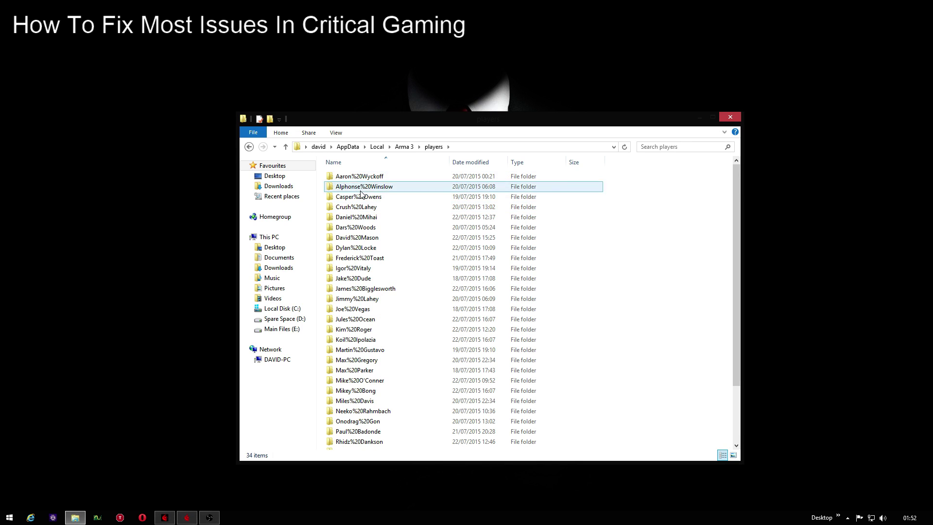
double_click(380, 246)
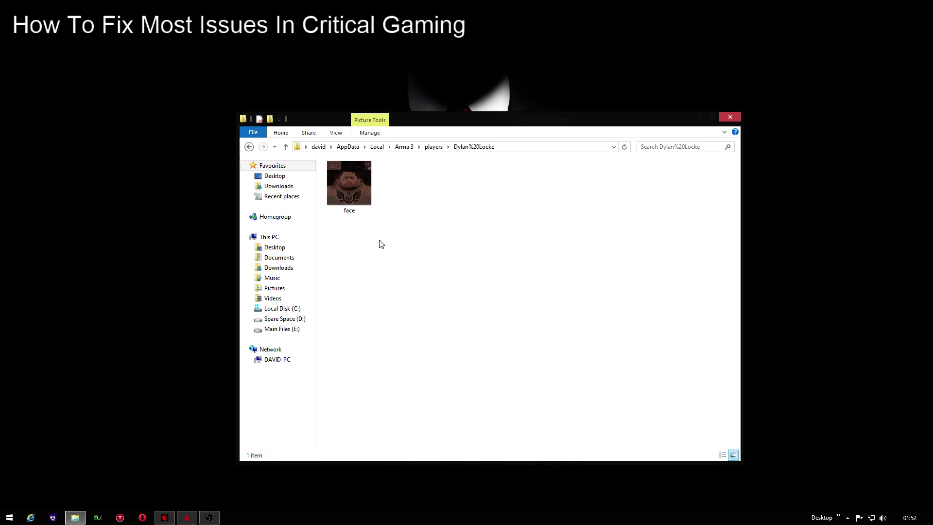
left_click(249, 146)
left_click(354, 176)
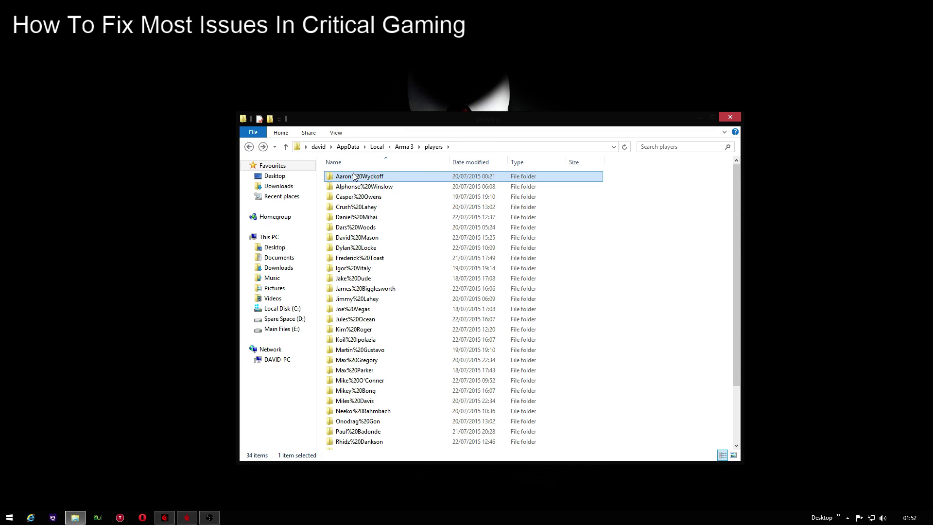
scroll(359, 204, "down", 3)
left_click(391, 444, "shift")
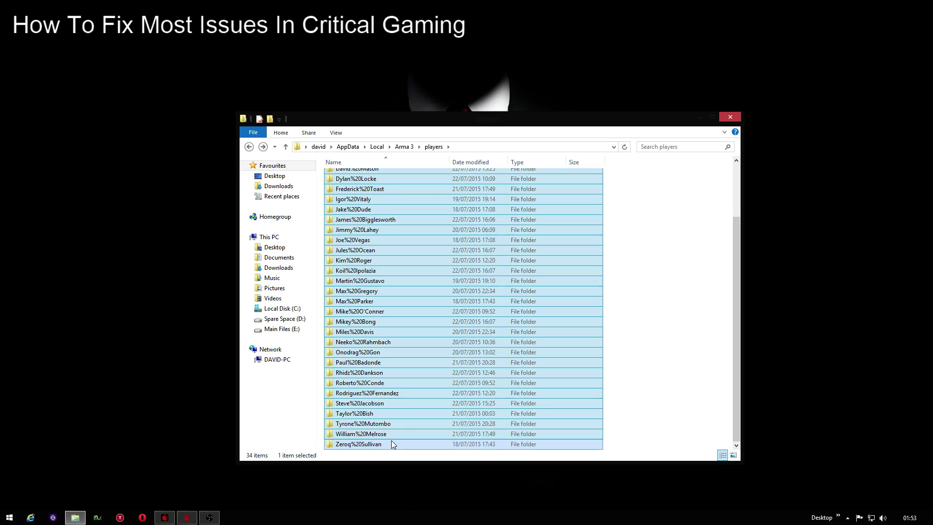
key("Delete")
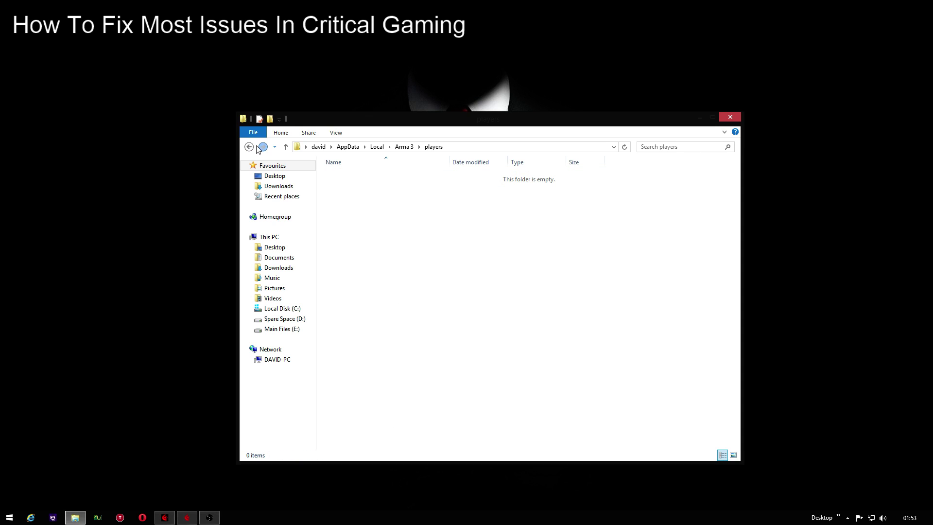
Delete all 13 squad subfolders, including AST, inside the squads folder.
left_click(248, 146)
left_click(346, 221)
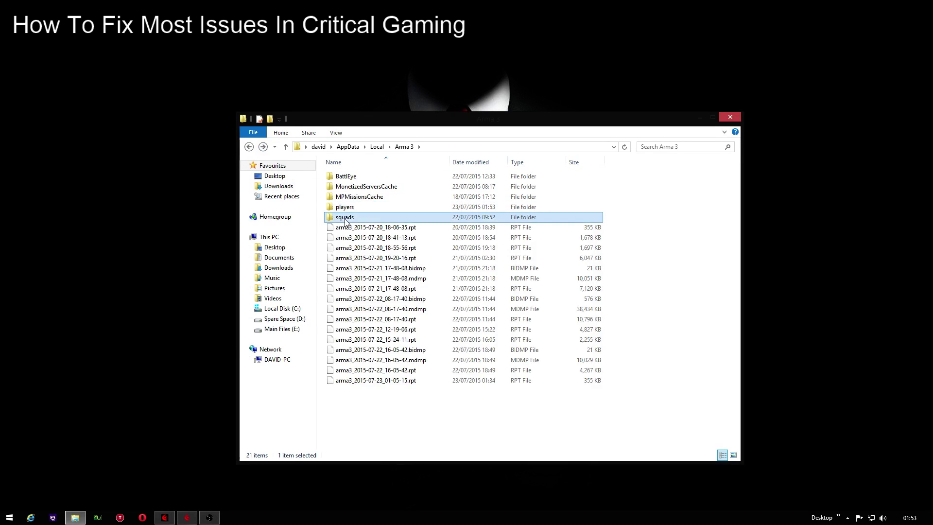
double_click(346, 218)
double_click(347, 178)
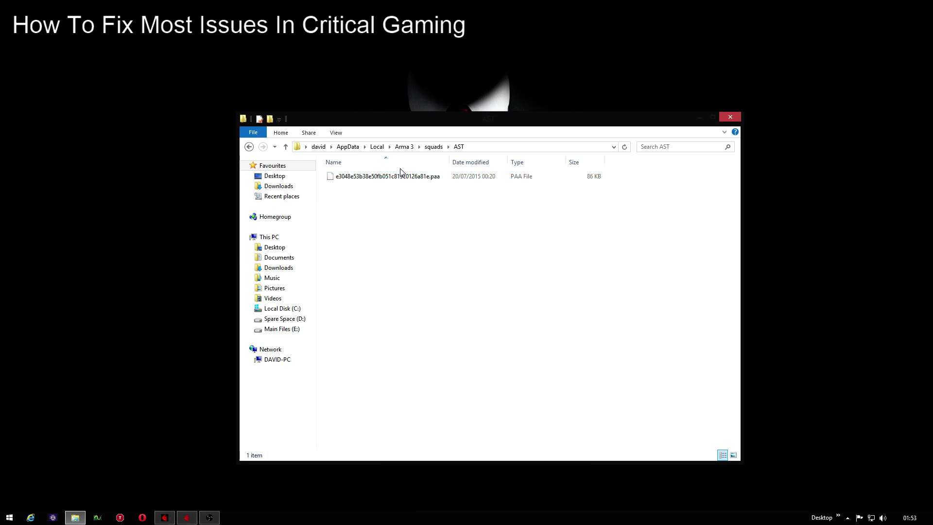
left_click(249, 148)
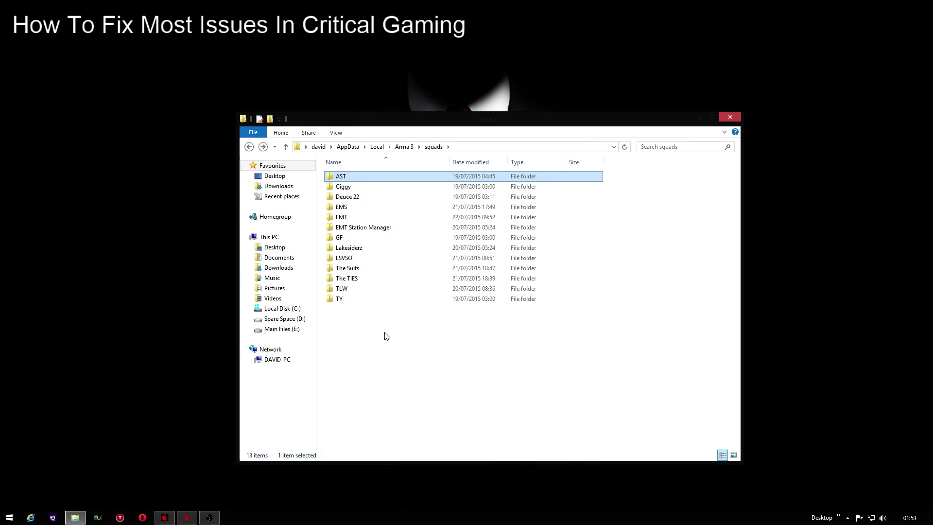
left_click_drag(386, 336, 357, 174)
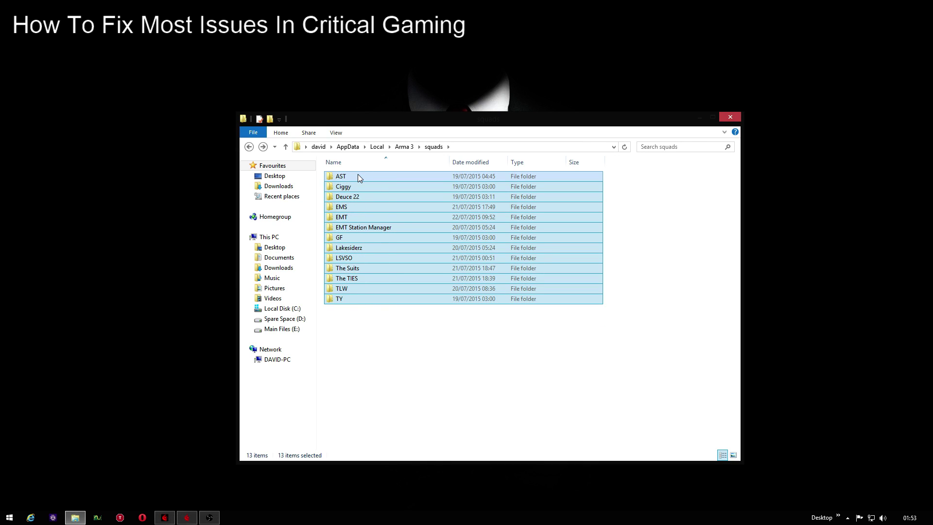
key("Delete")
Delete the cached CriticalGaming.LakesideValley mission file from MPMissionsCache.
left_click(248, 146)
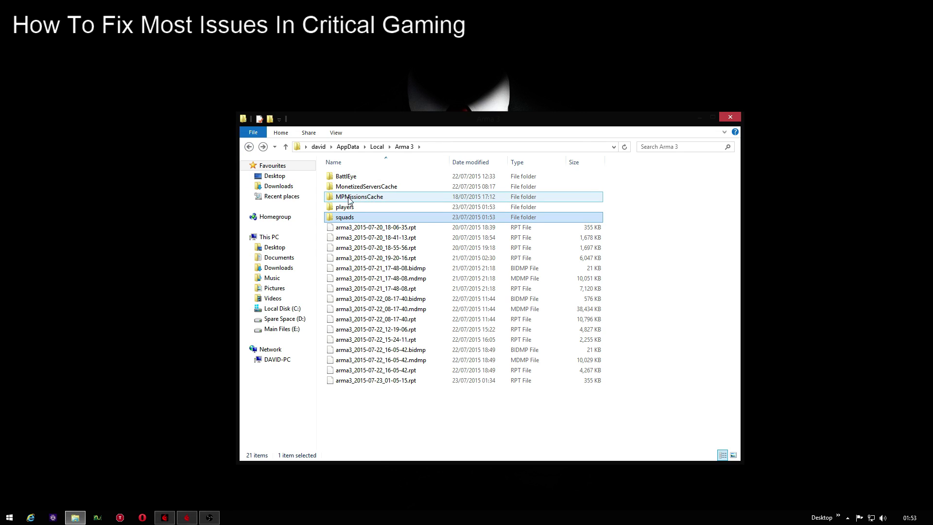
left_click(375, 200)
double_click(375, 200)
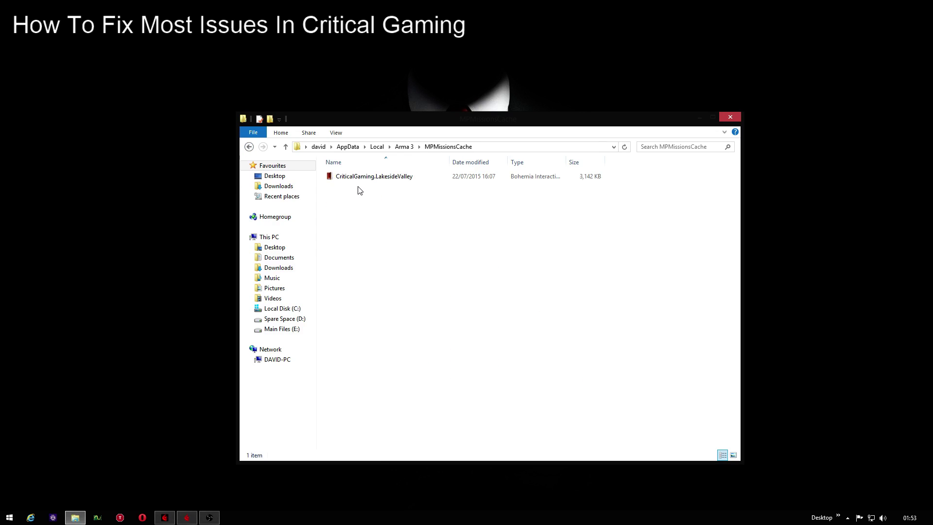
left_click(359, 175)
right_click(360, 176)
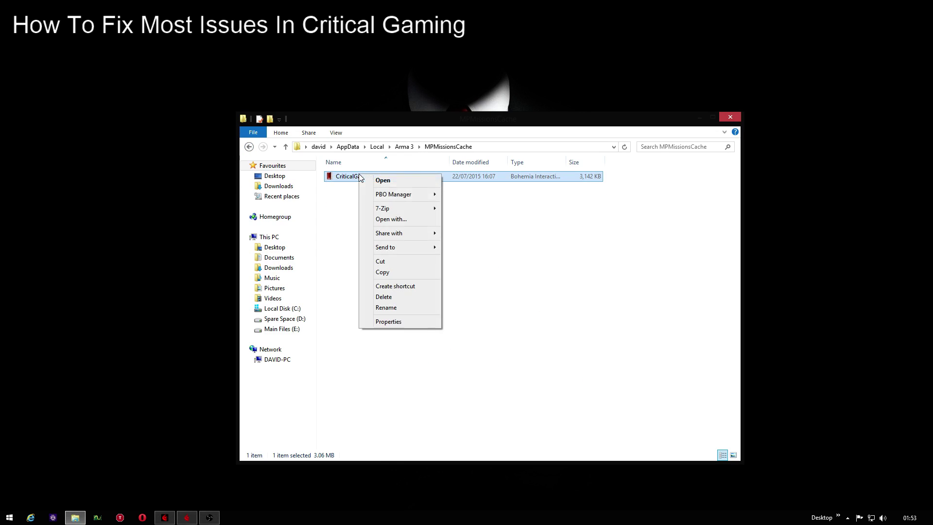
left_click(410, 295)
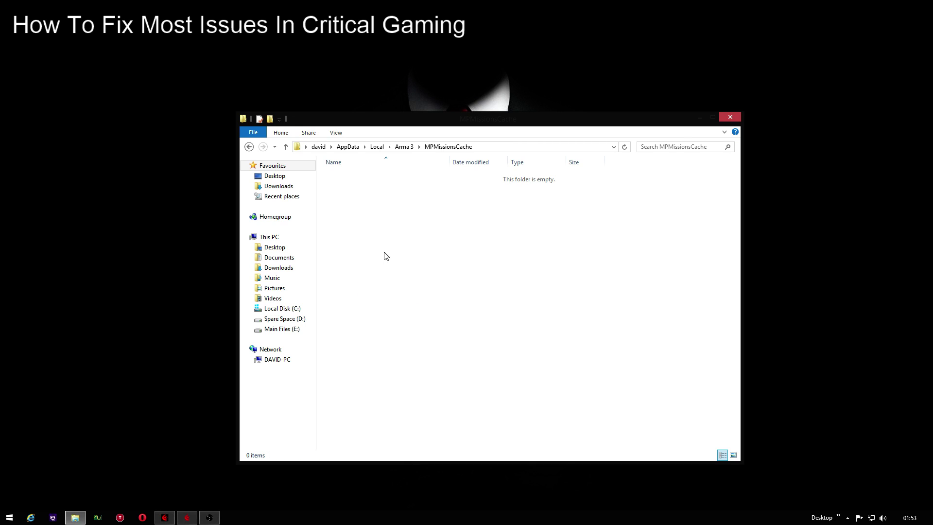
Inspect the MonetizedServersCache and BattlEye folders, ending back in Arma 3.
left_click(249, 147)
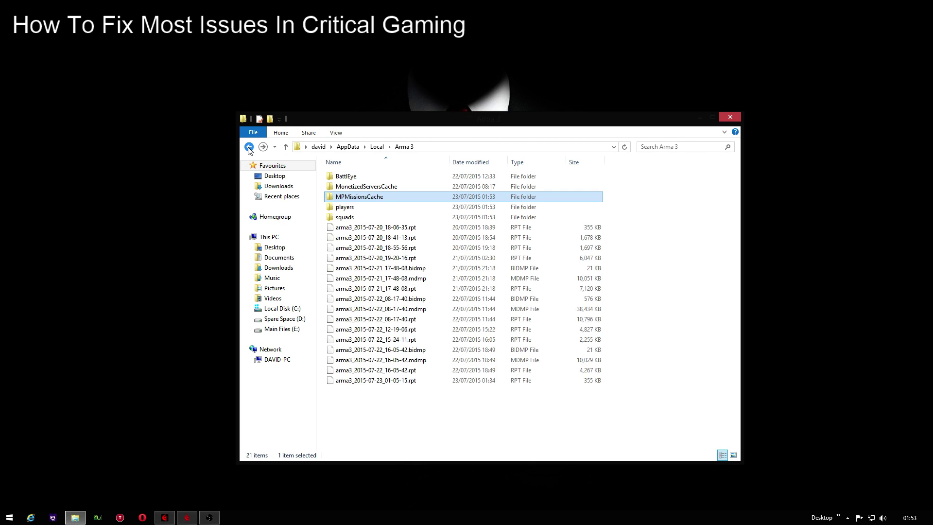
double_click(370, 188)
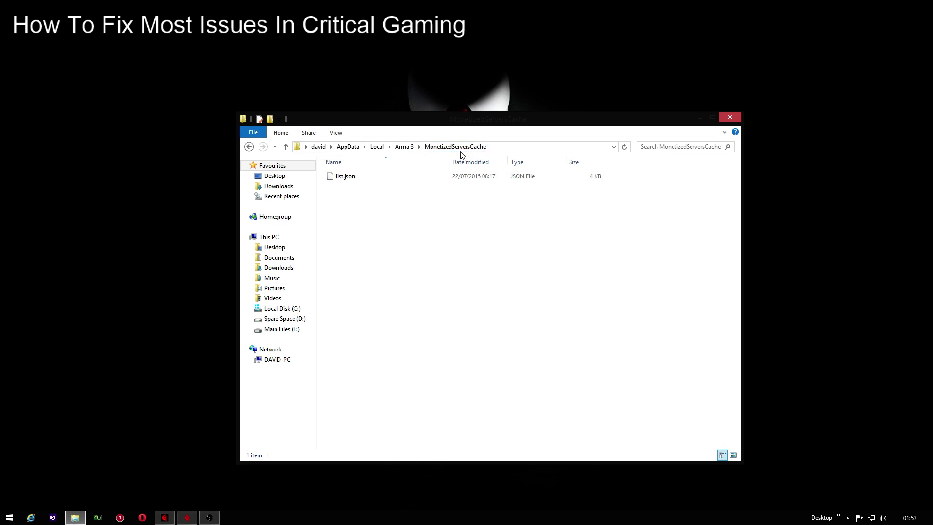
left_click(249, 147)
double_click(334, 177)
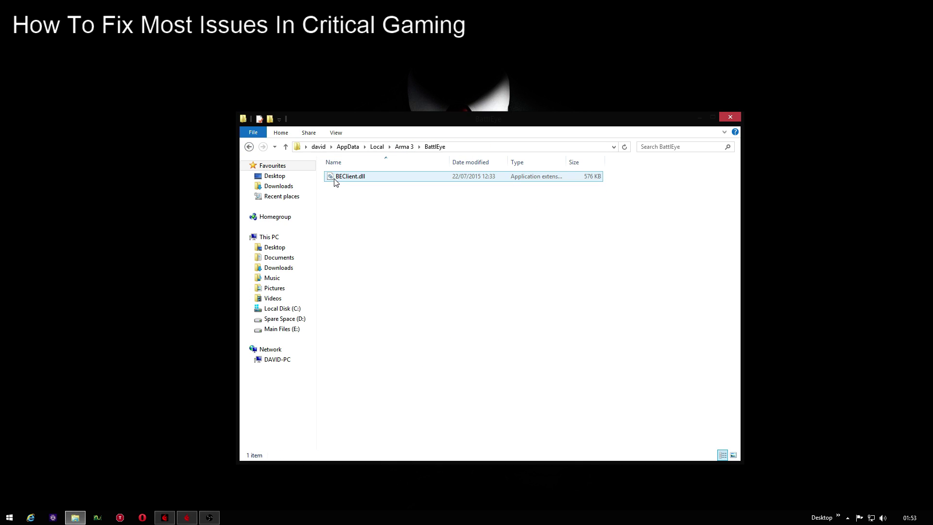
left_click(248, 149)
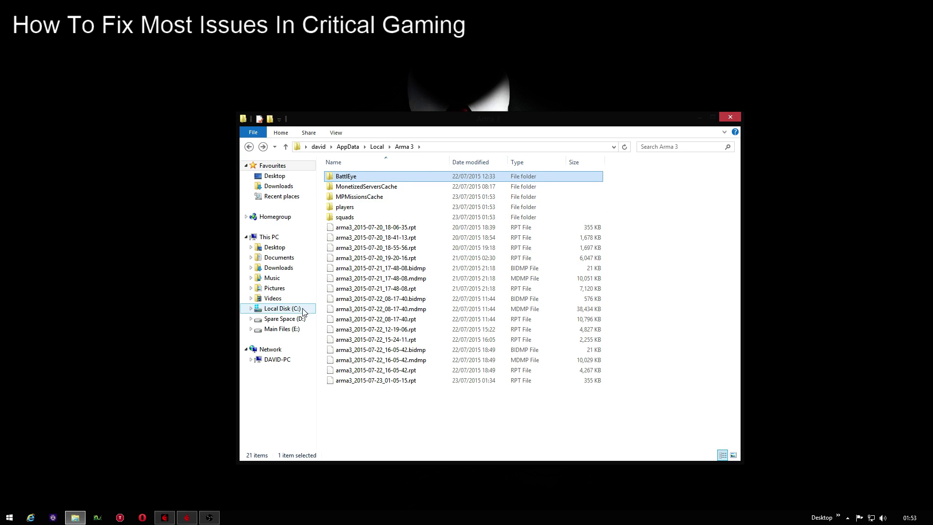
Browse C:\Program Files (x86)\Steam\steamapps\common\Arma 3 and peek into MPMissions.
left_click(280, 310)
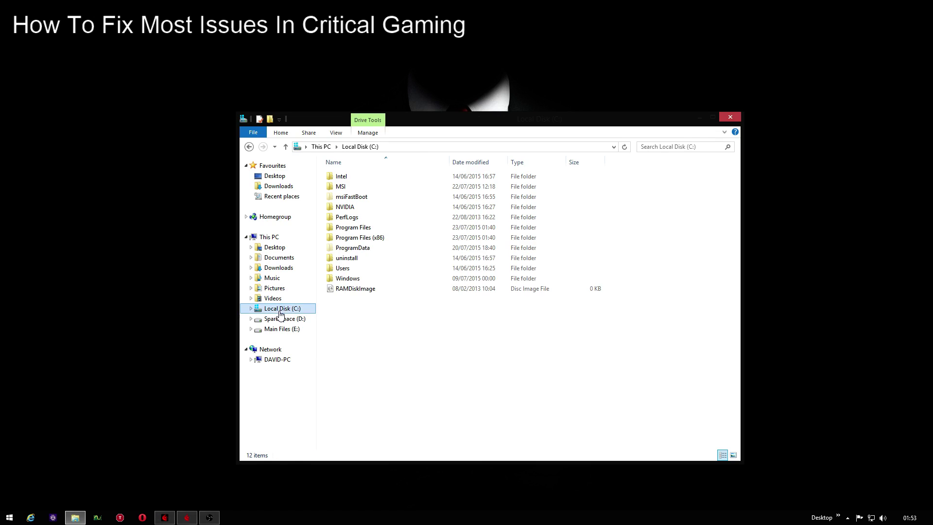
double_click(381, 238)
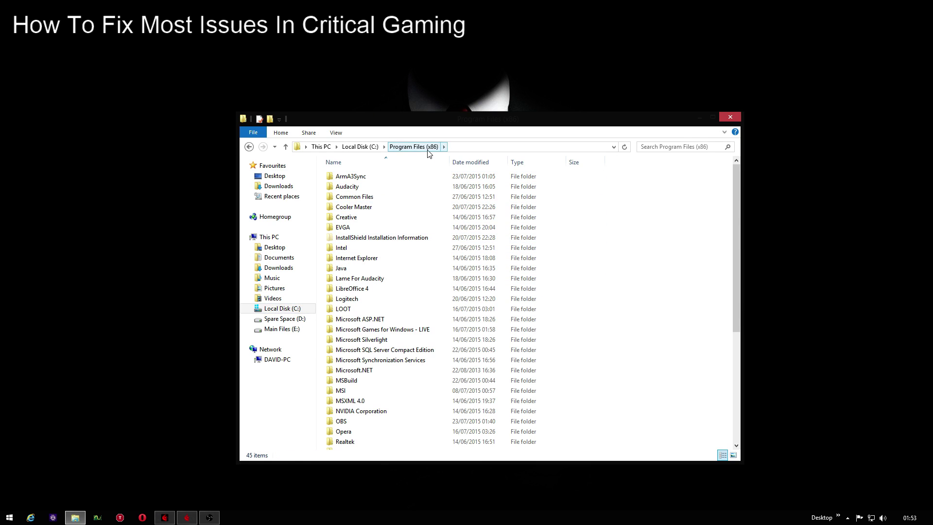
scroll(374, 369, "down", 4)
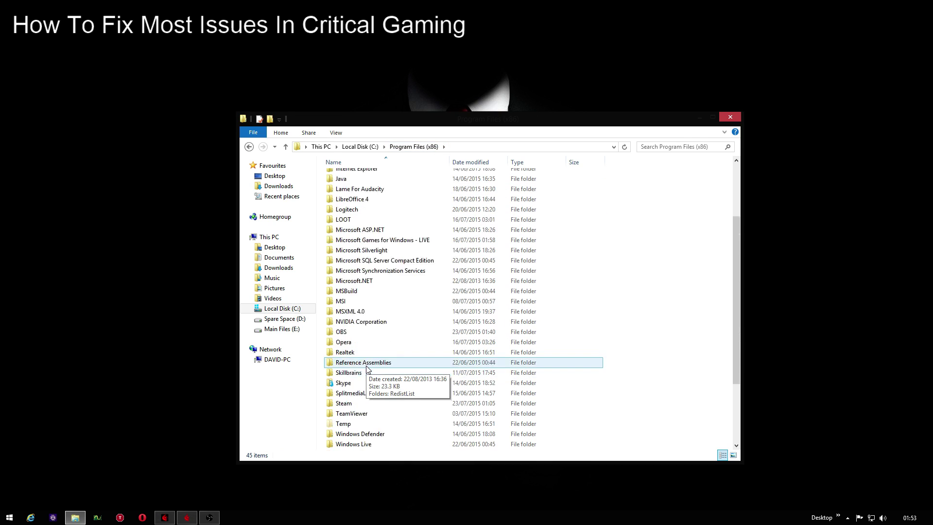
left_click(380, 373)
double_click(380, 373)
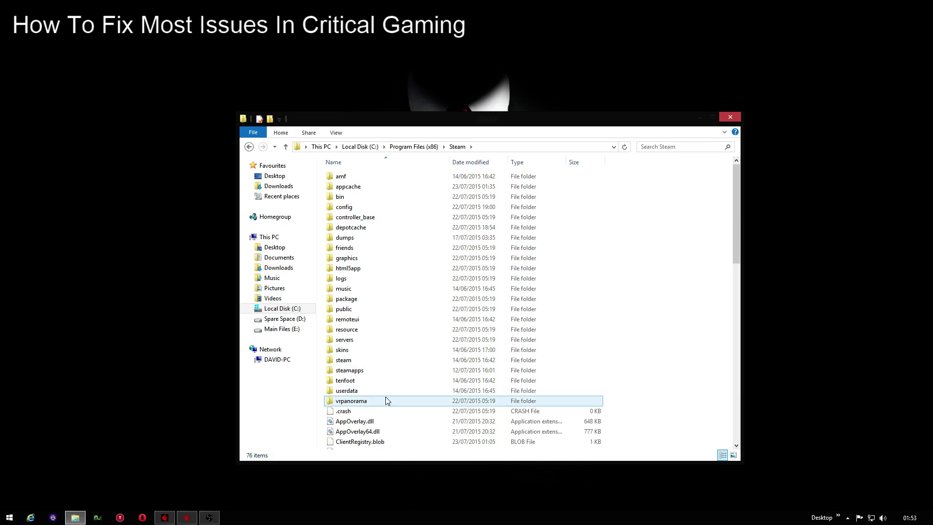
double_click(380, 375)
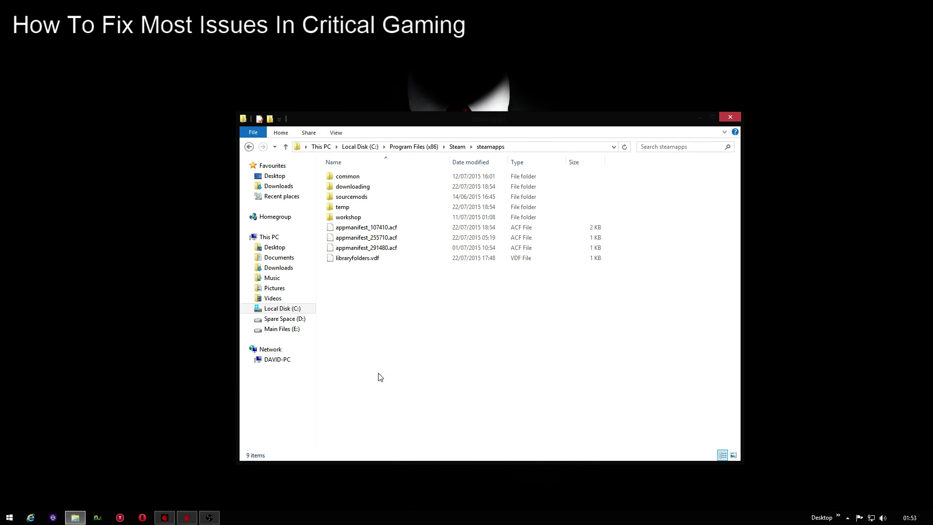
double_click(366, 176)
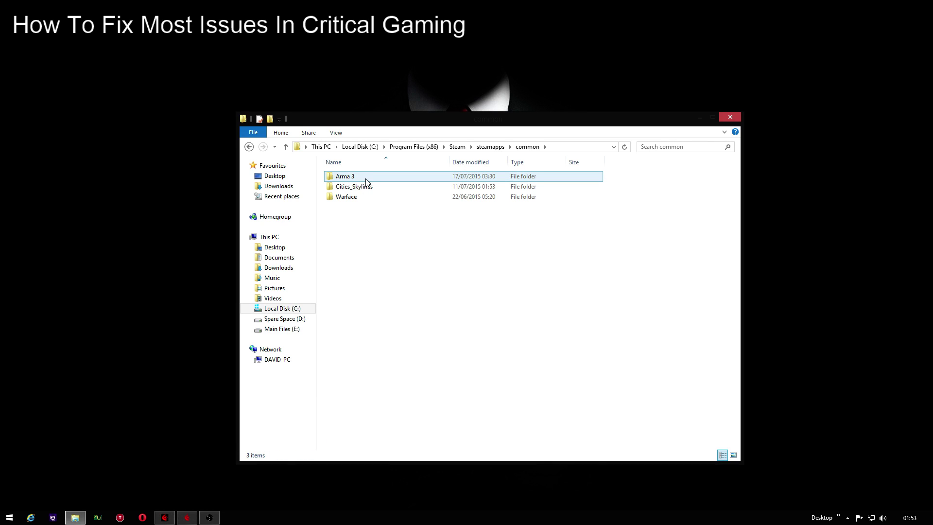
double_click(366, 178)
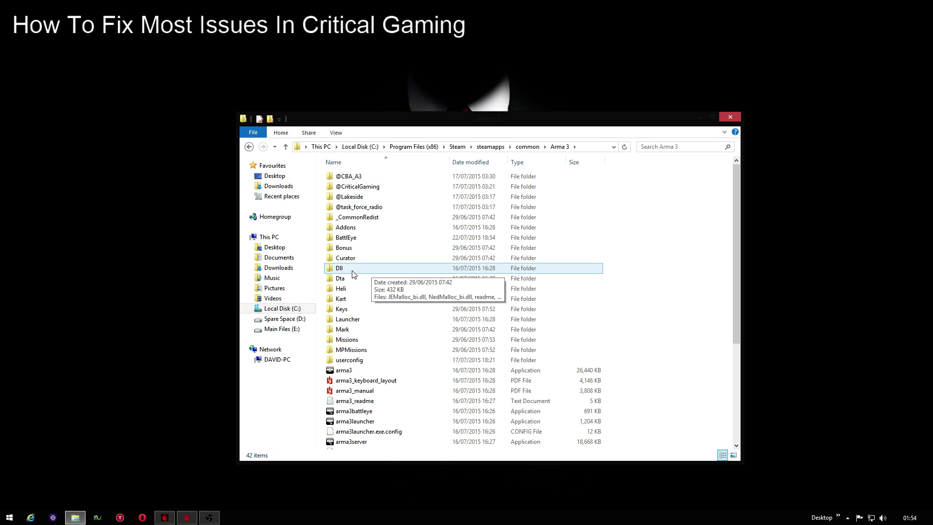
double_click(379, 347)
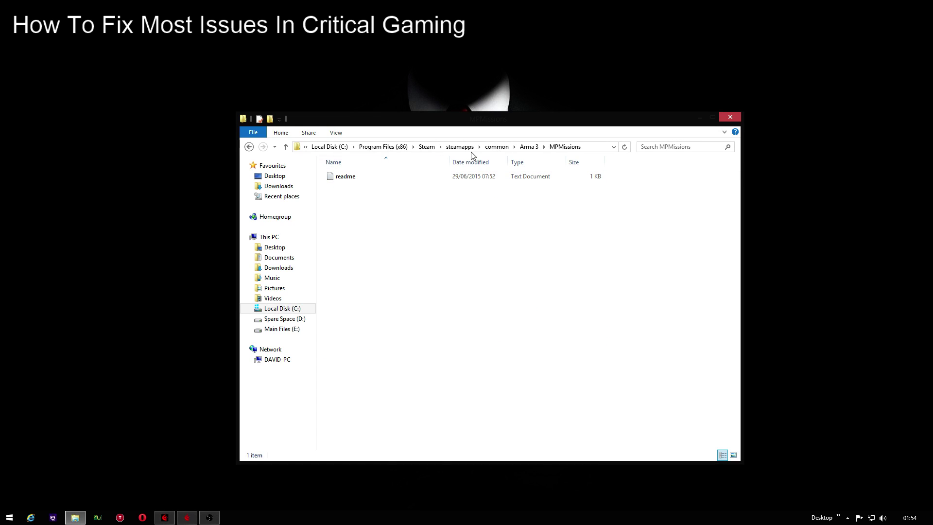
left_click(249, 147)
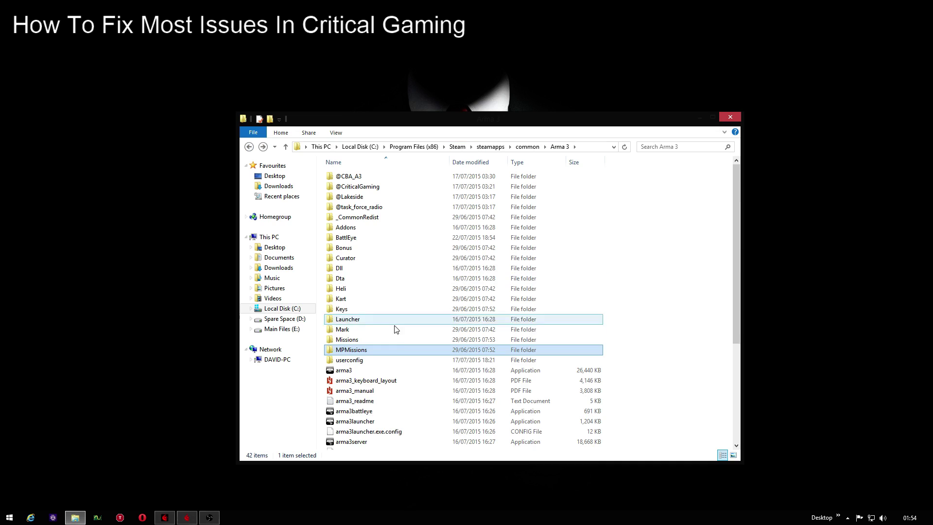
Delete JEMalloc, NedMalloc, tbb3malloc, tbb4malloc and TCMalloc _bi.dll files from the Dll folder.
left_click(365, 270)
double_click(366, 269)
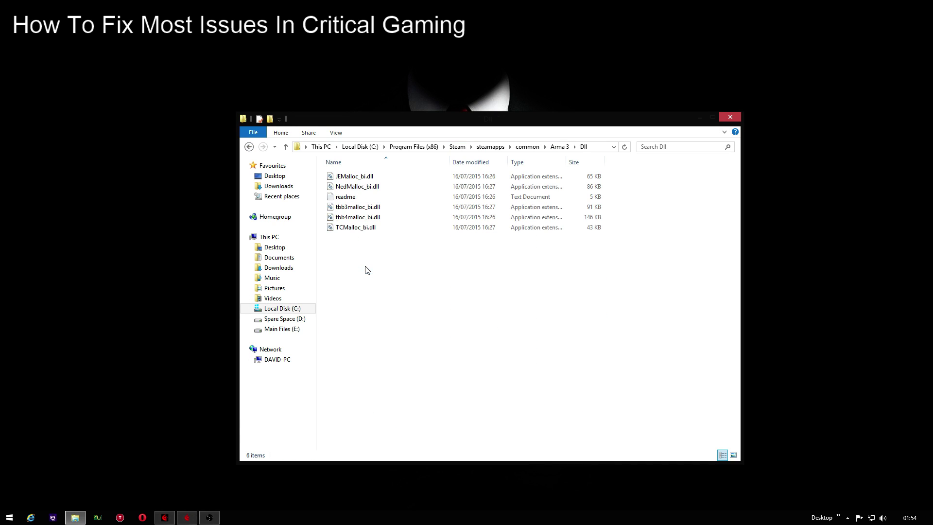
left_click(355, 177)
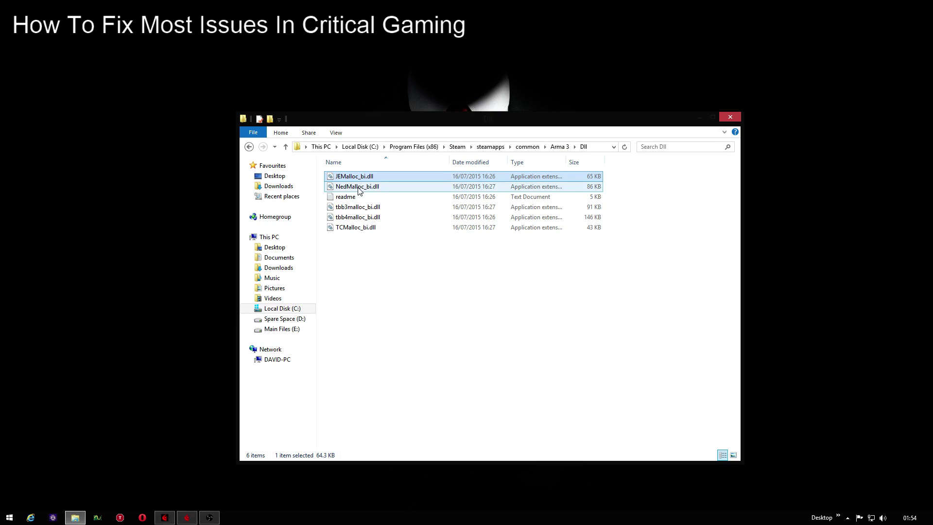
left_click(360, 186, "ctrl")
left_click(358, 207, "ctrl")
left_click(358, 217, "ctrl")
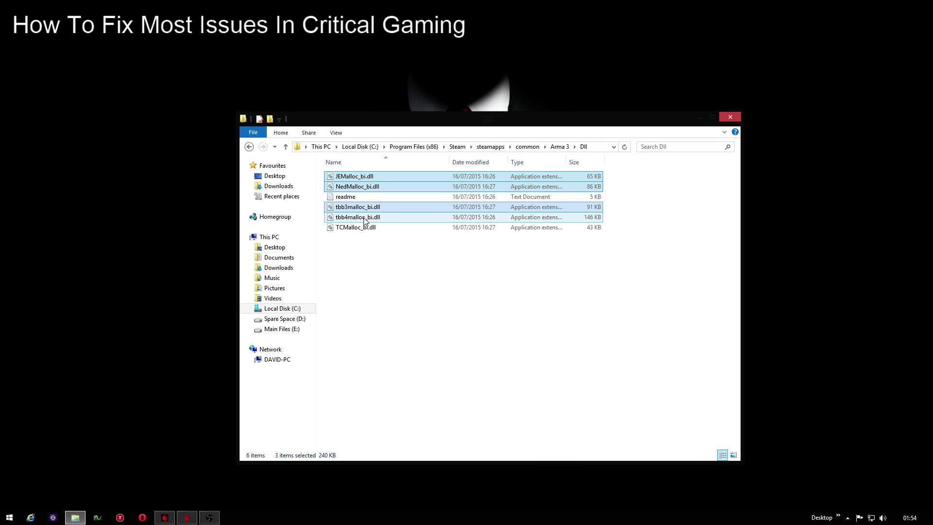
left_click(368, 228, "ctrl")
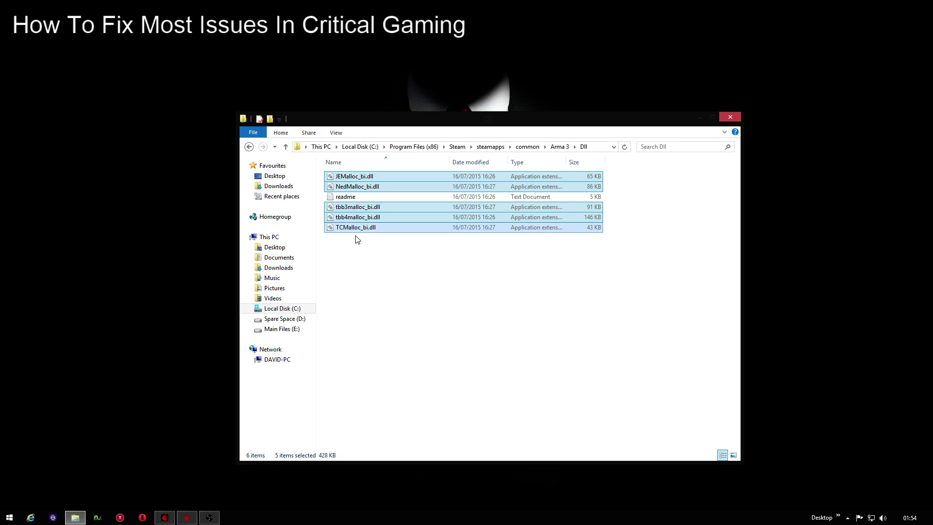
key("Delete")
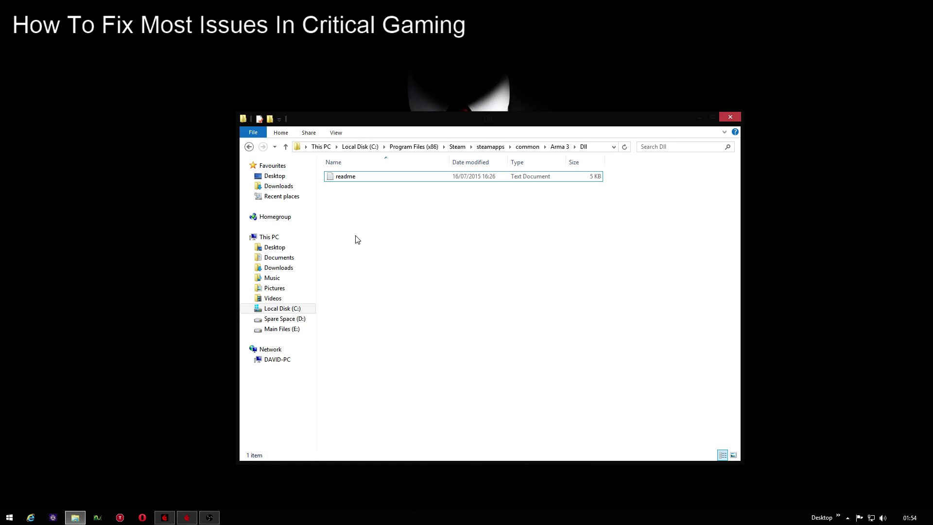
Return to the Arma 3 folder and look inside the Addons folder.
left_click(249, 146)
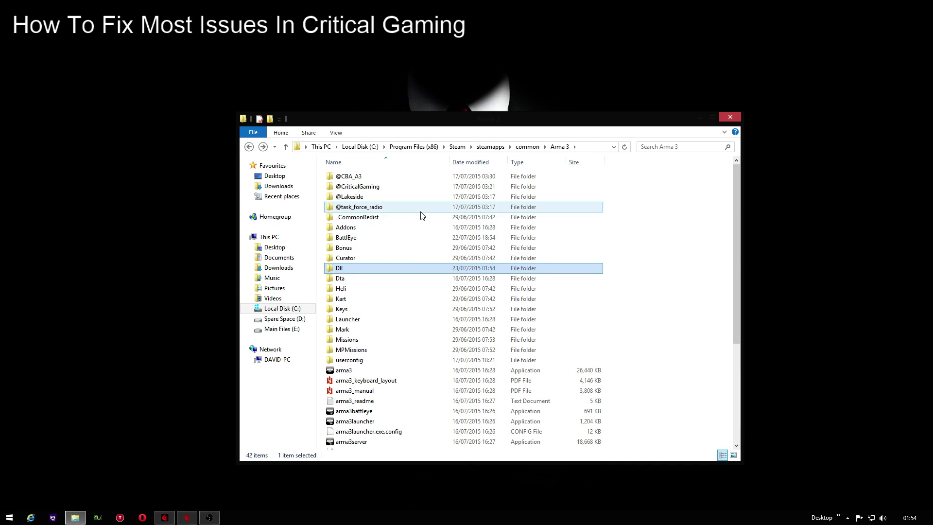
double_click(406, 227)
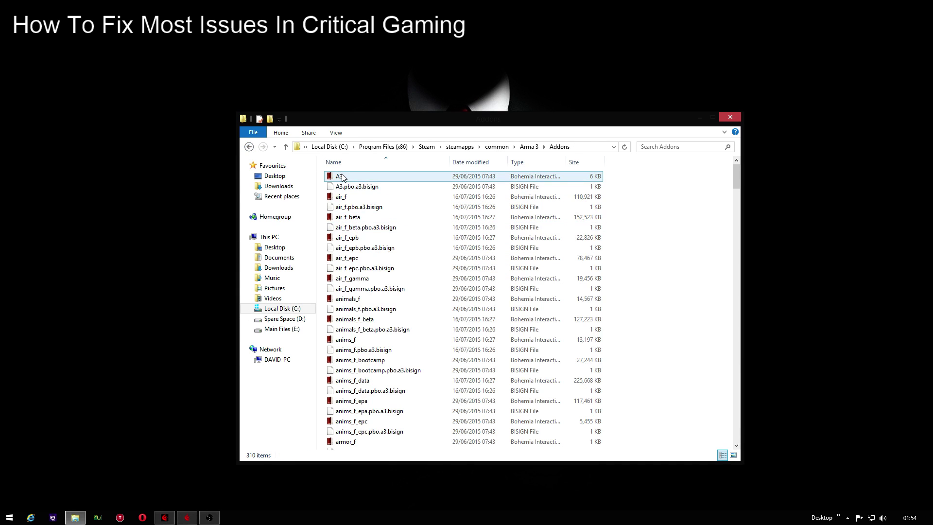
left_click(249, 146)
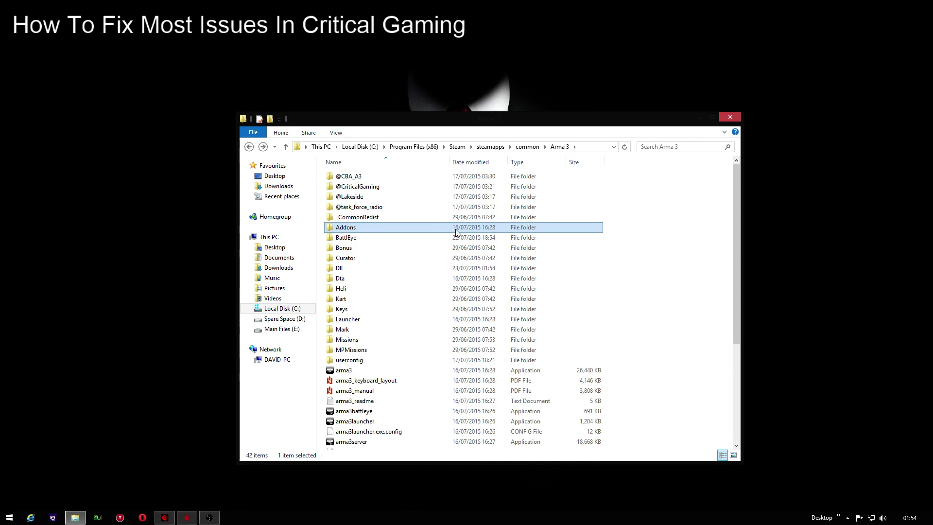
left_click(361, 176)
left_click(361, 187)
left_click(362, 198)
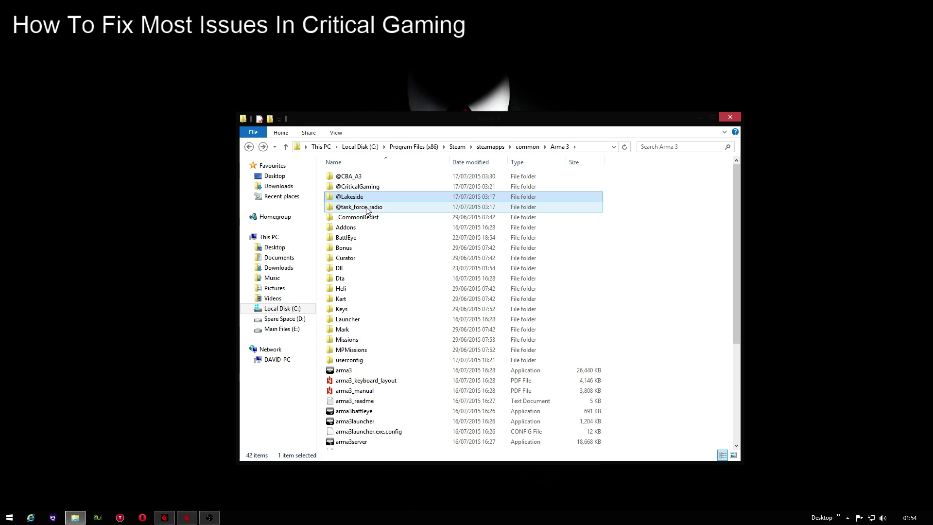
left_click(365, 208)
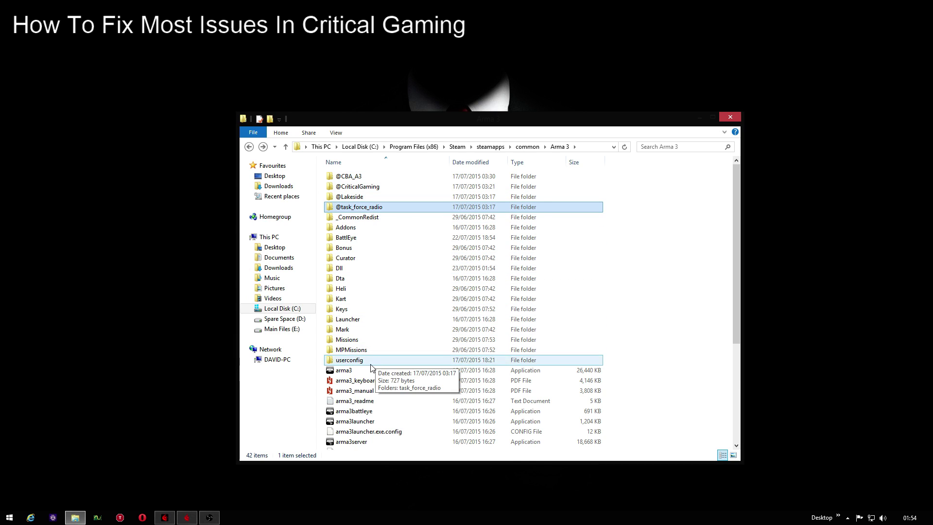
left_click(358, 361)
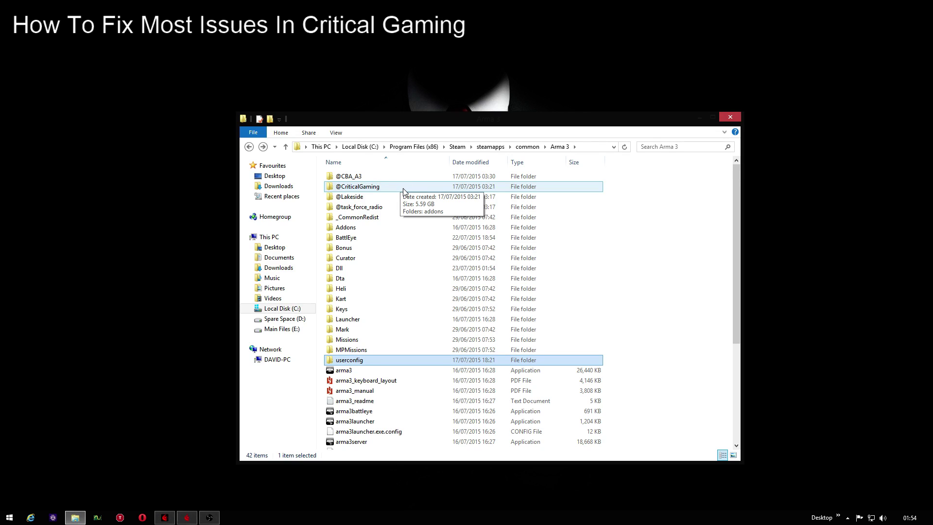
Close Explorer and run ArmA3Sync as administrator from the Start screen.
left_click(731, 117)
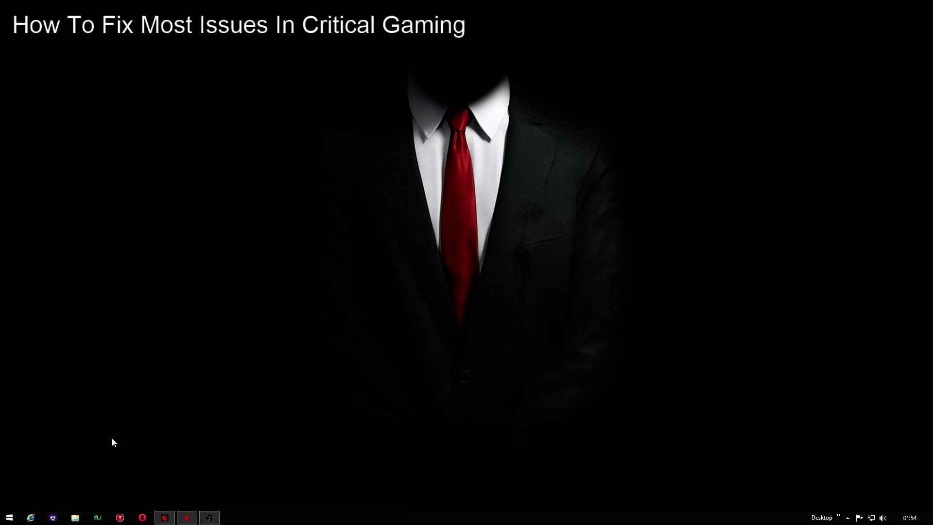
left_click(9, 517)
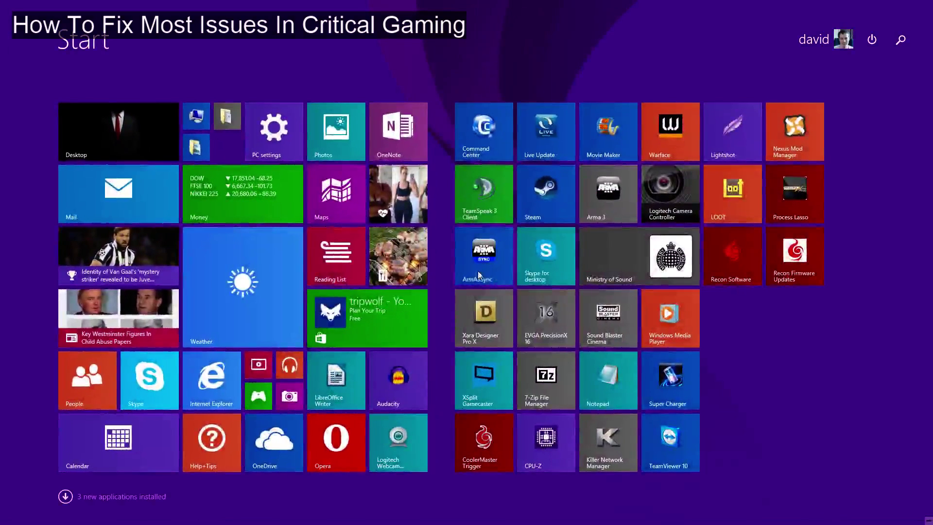
right_click(481, 273)
left_click(505, 321)
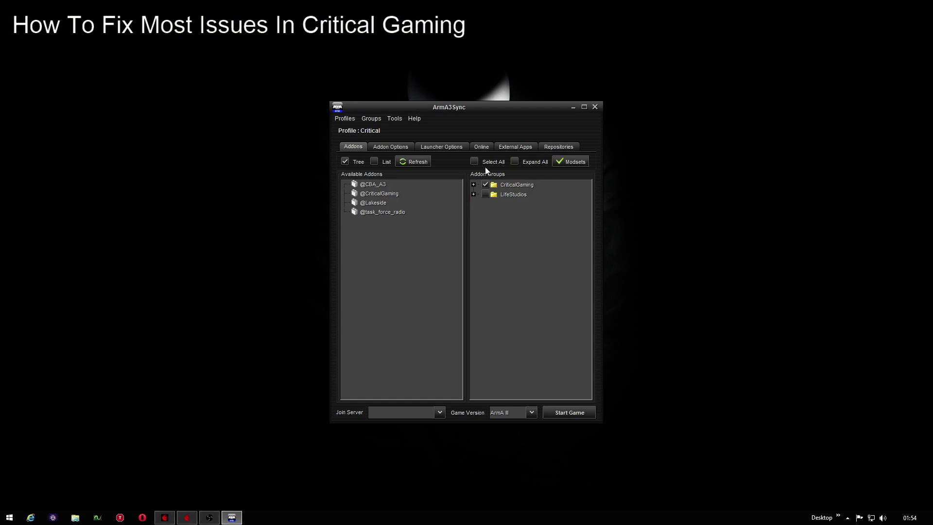
Refresh repositories, connect to CriticalGaming and check it for addon updates.
left_click(556, 147)
left_click(586, 206)
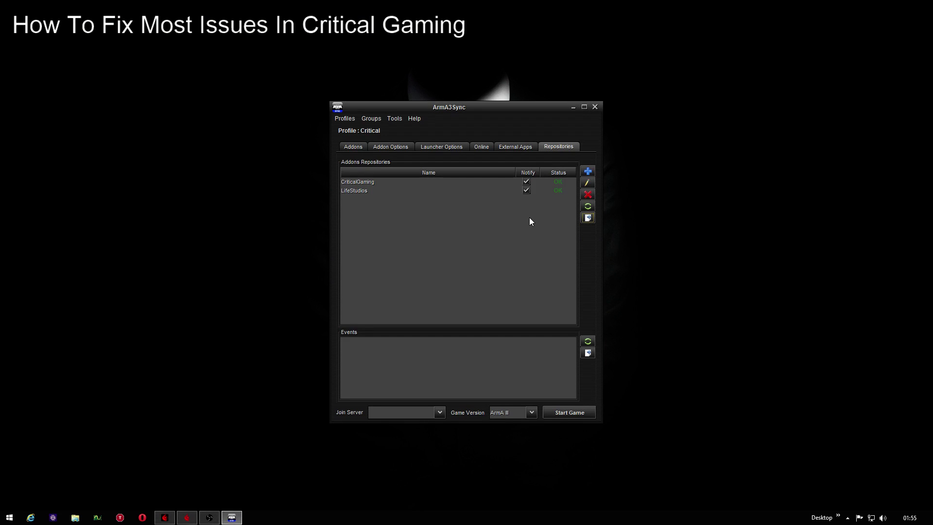
left_click(478, 181)
left_click(588, 218)
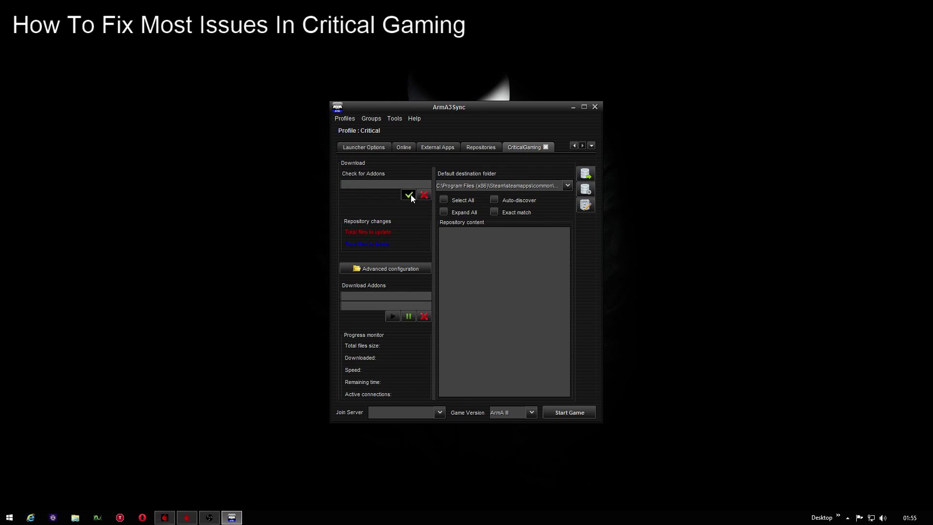
left_click(410, 195)
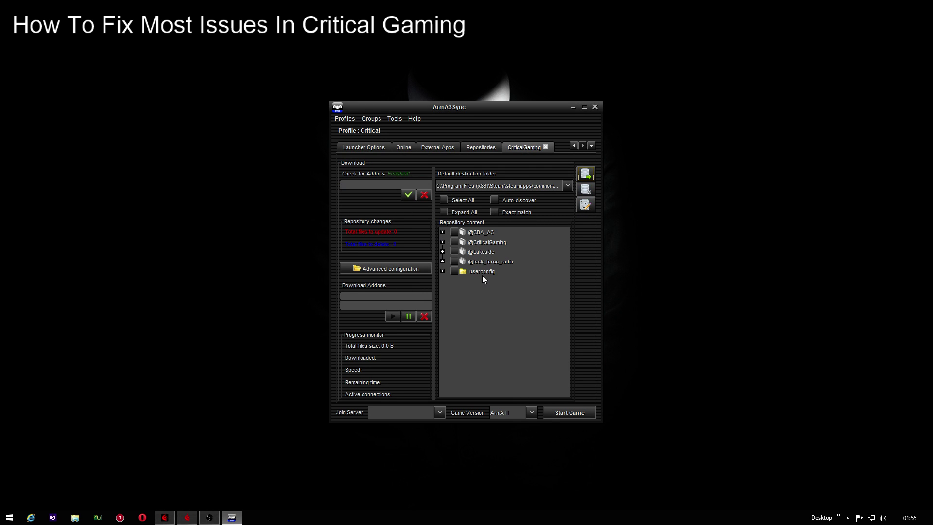
Close the CriticalGaming view, review Launcher Options run parameters, and start Arma 3.
left_click(546, 147)
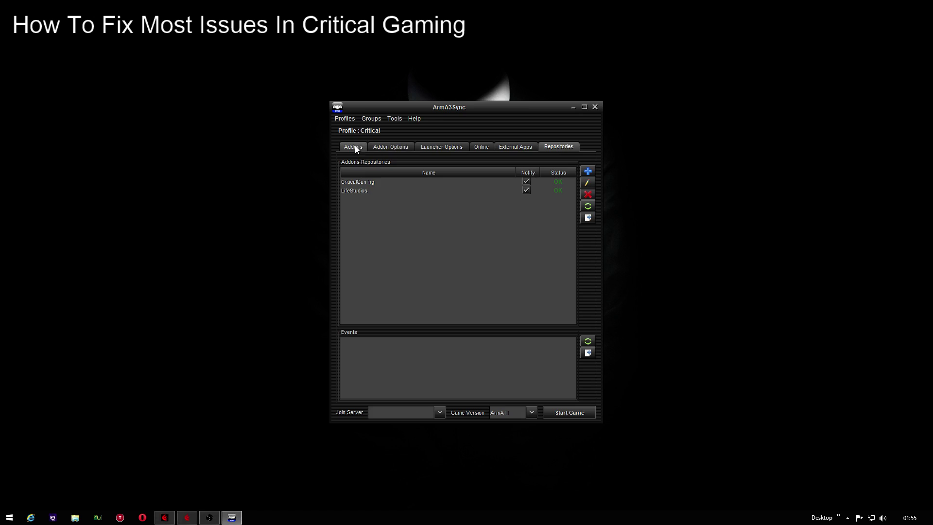
left_click(437, 146)
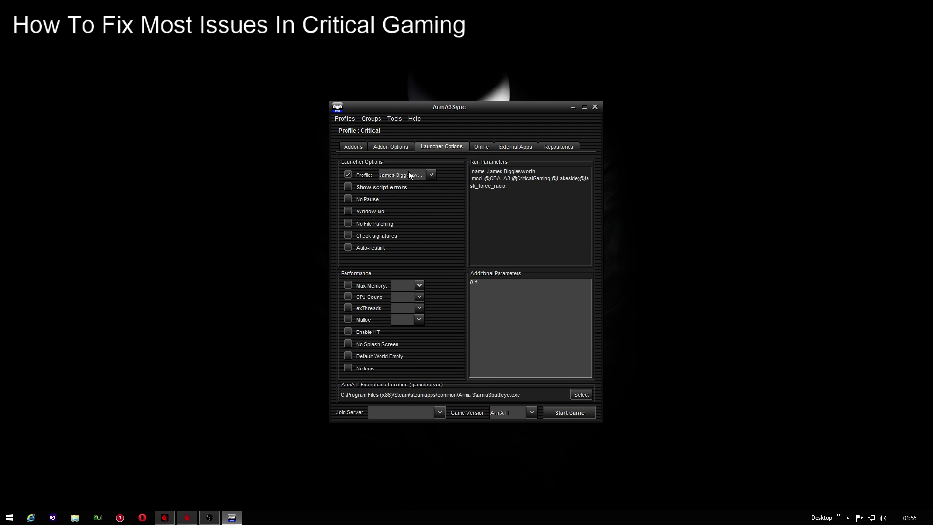
left_click(558, 414)
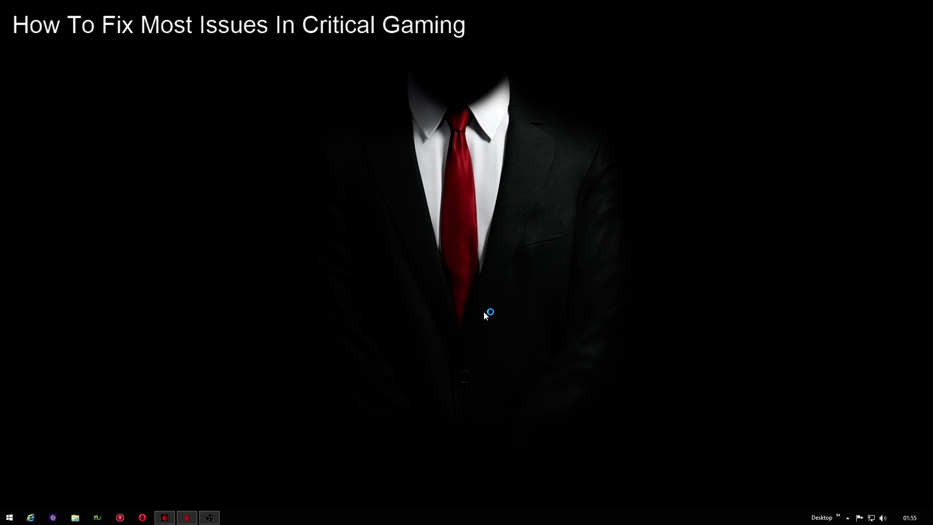